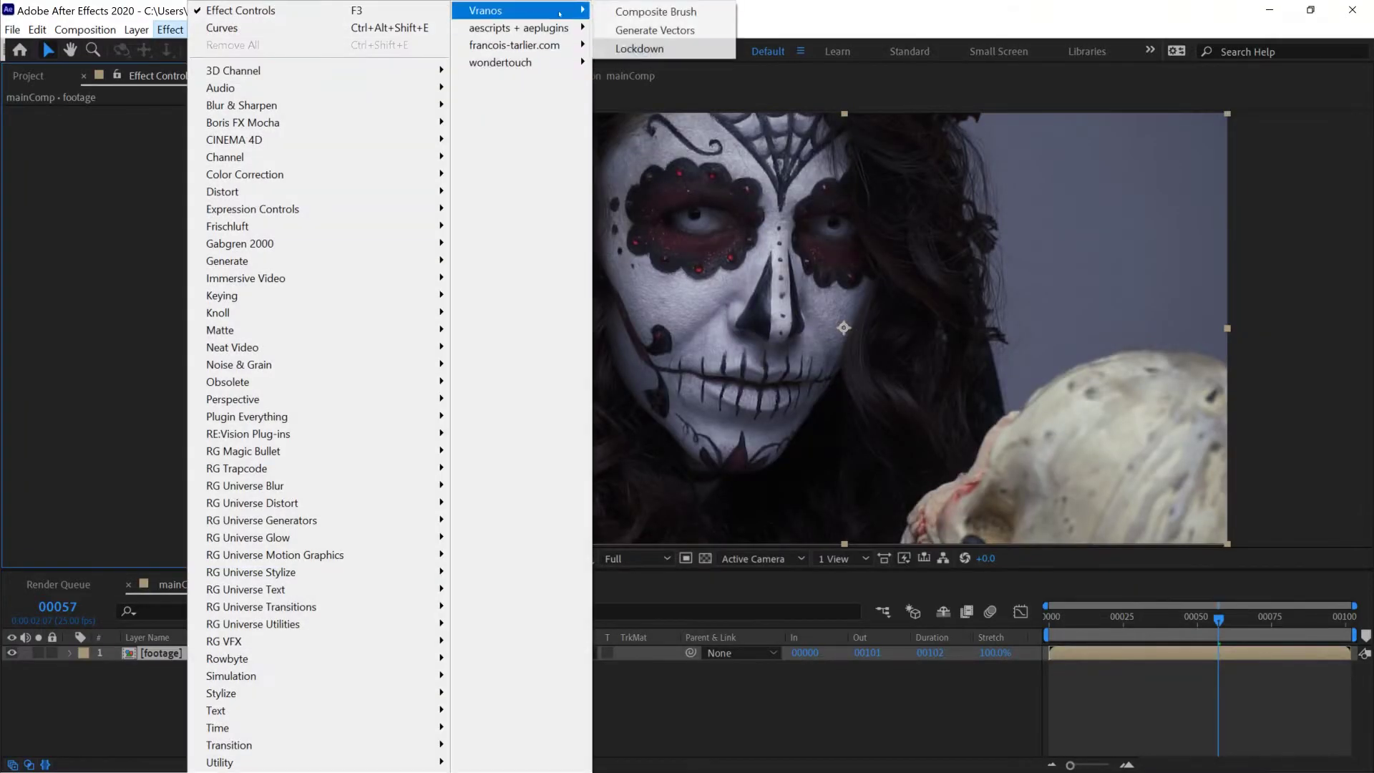
Track all face points with Vranos Lockdown, then delete Checkerboard inside the footage Stabilized precomp
click(640, 49)
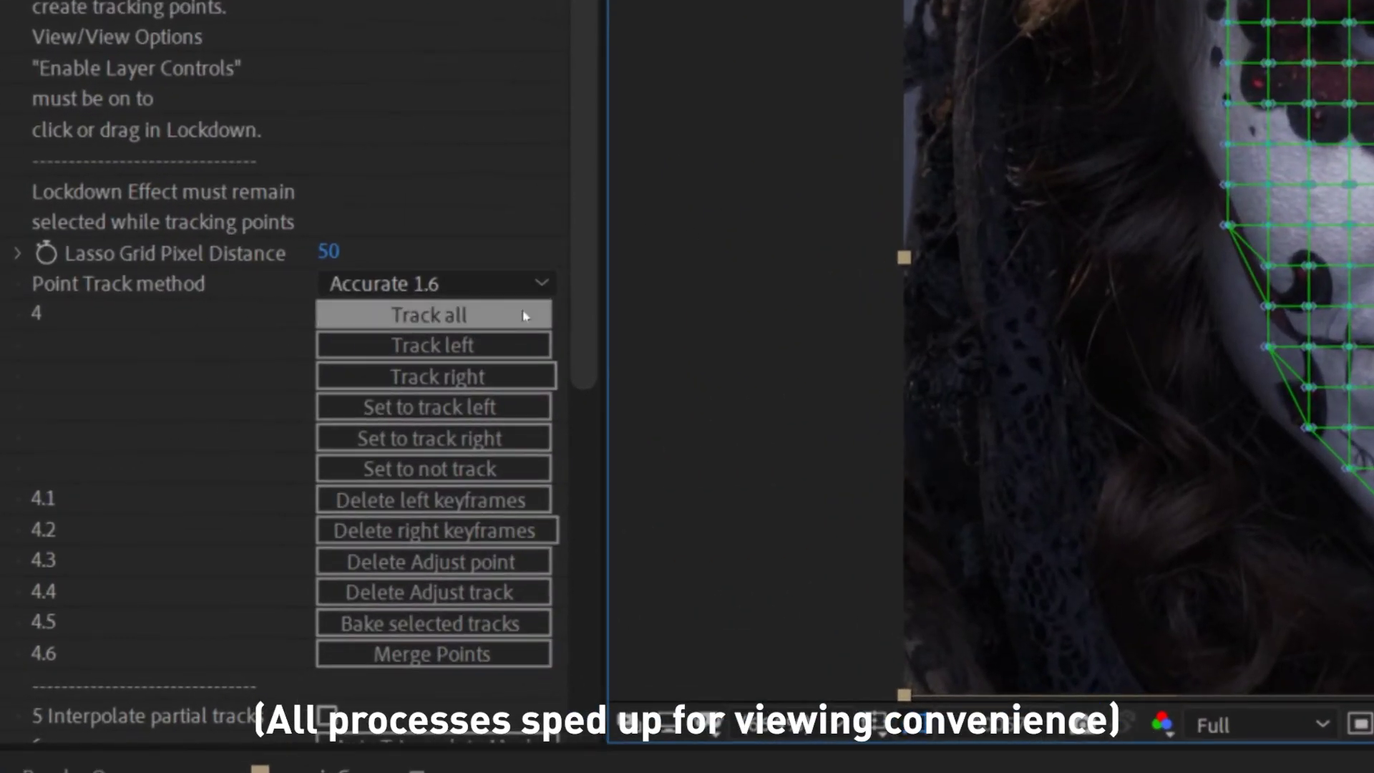
click(525, 315)
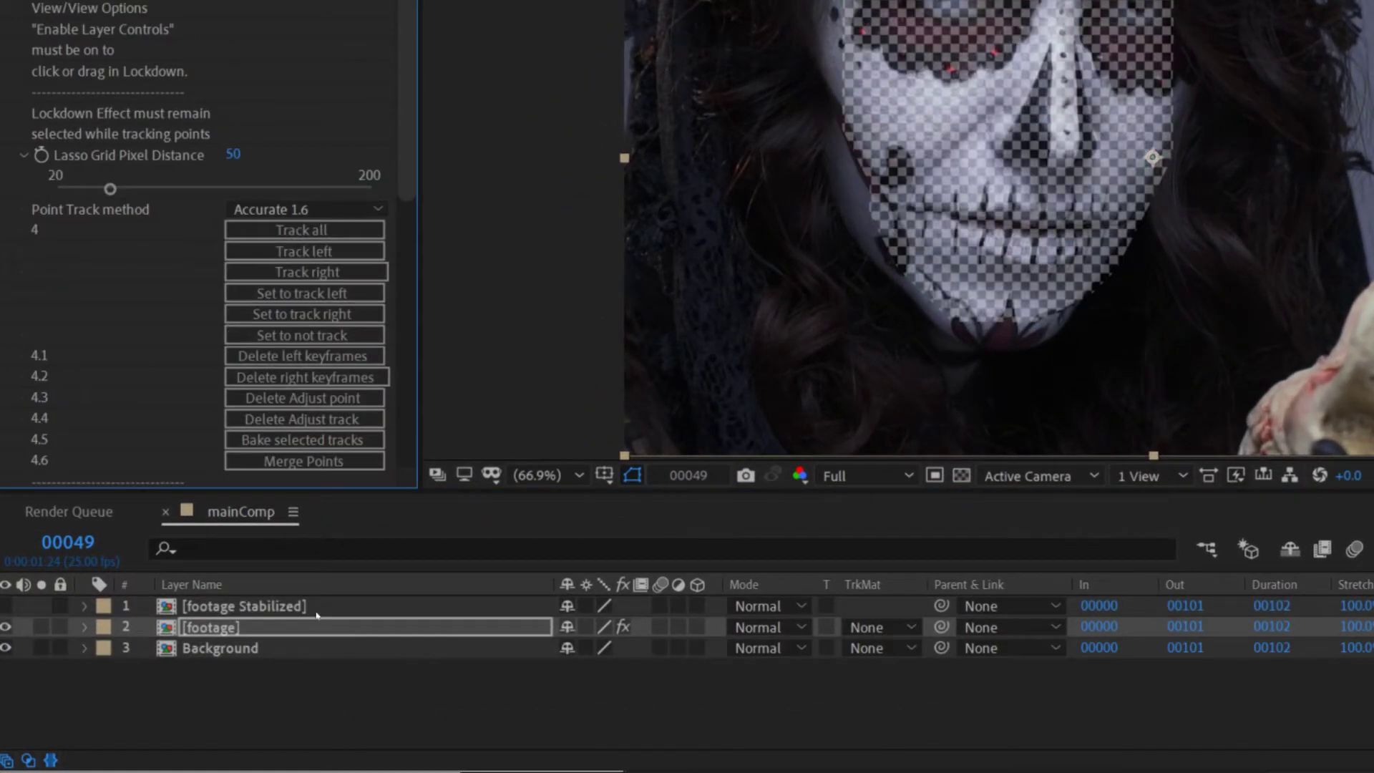
double_click(319, 607)
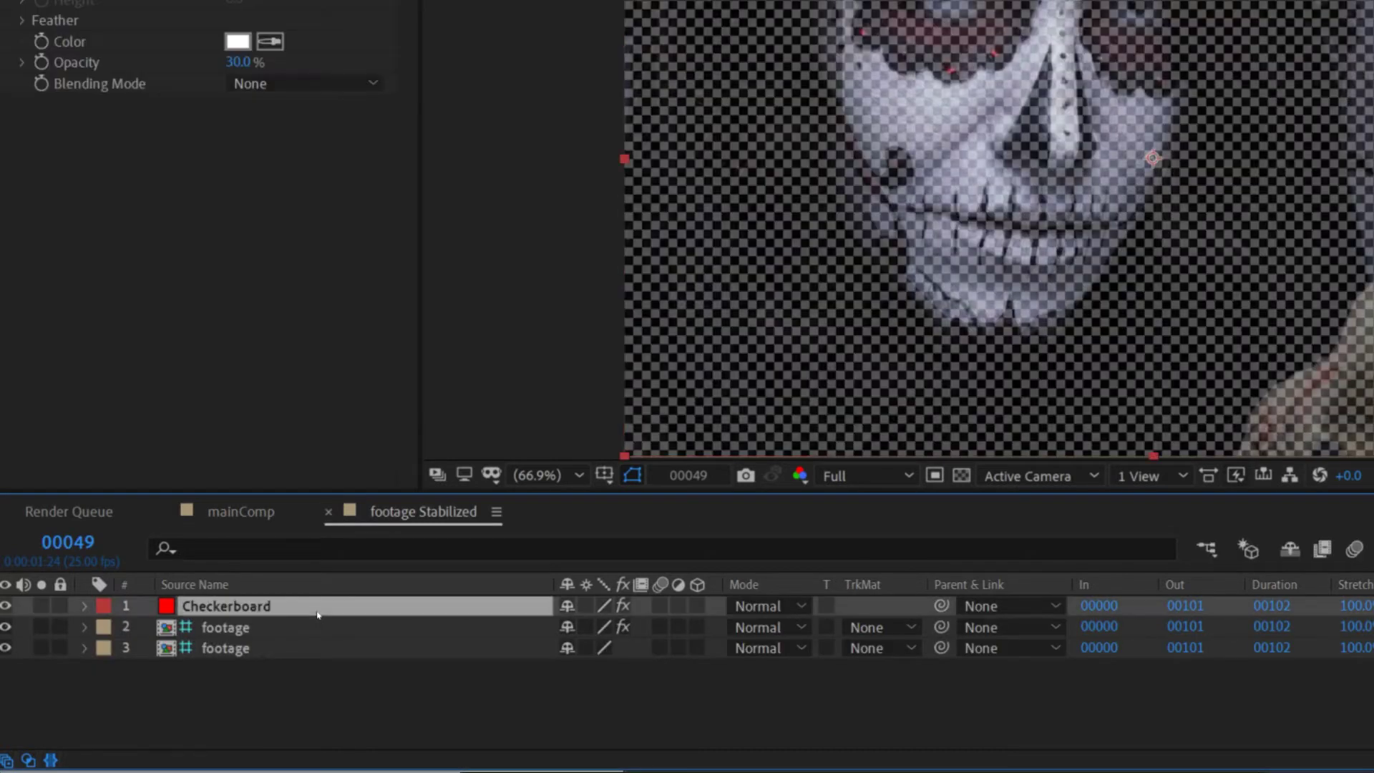
key(Delete)
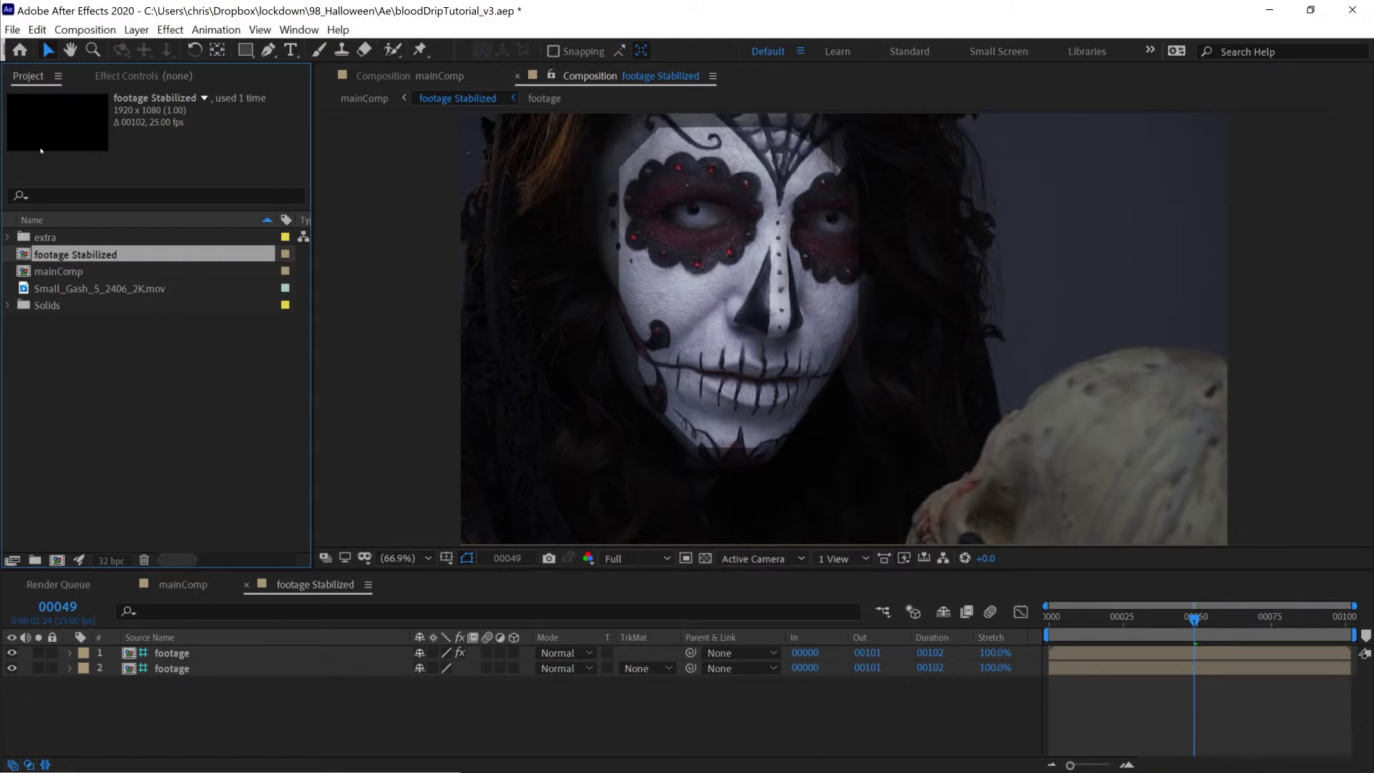
Place Small_Gash_5_2406_2K.mov under the left eye at 40% scale, then return to the timeline start
drag(99, 288, 466, 307)
drag(677, 256, 677, 257)
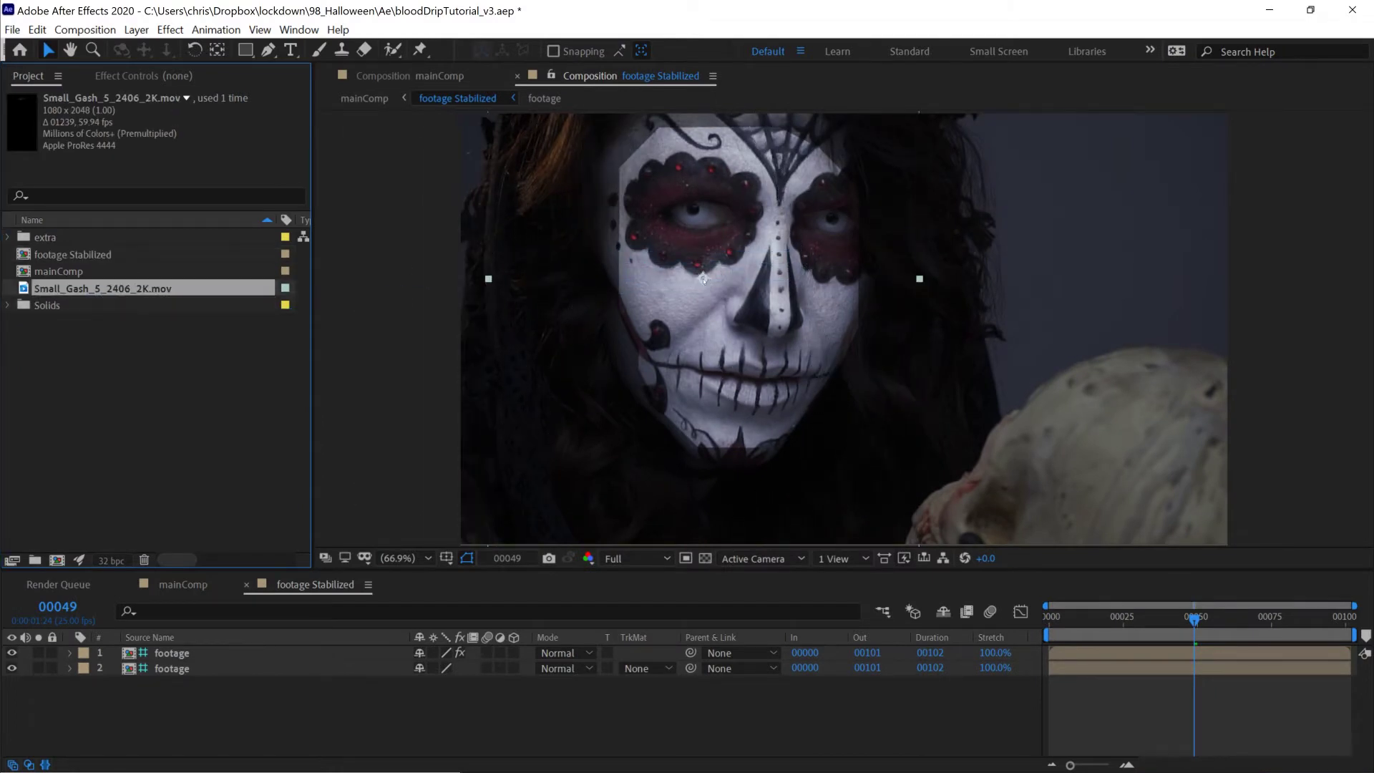
key(s)
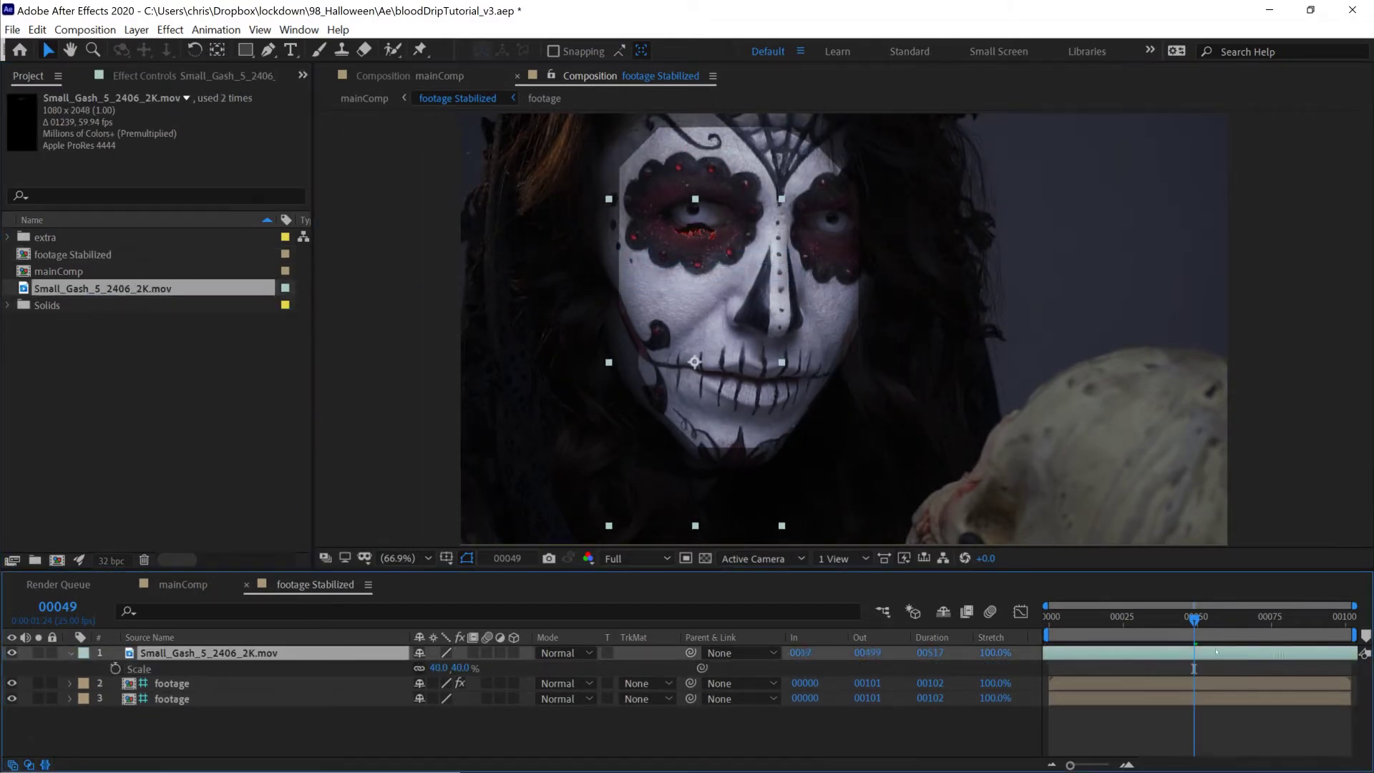
key(Home)
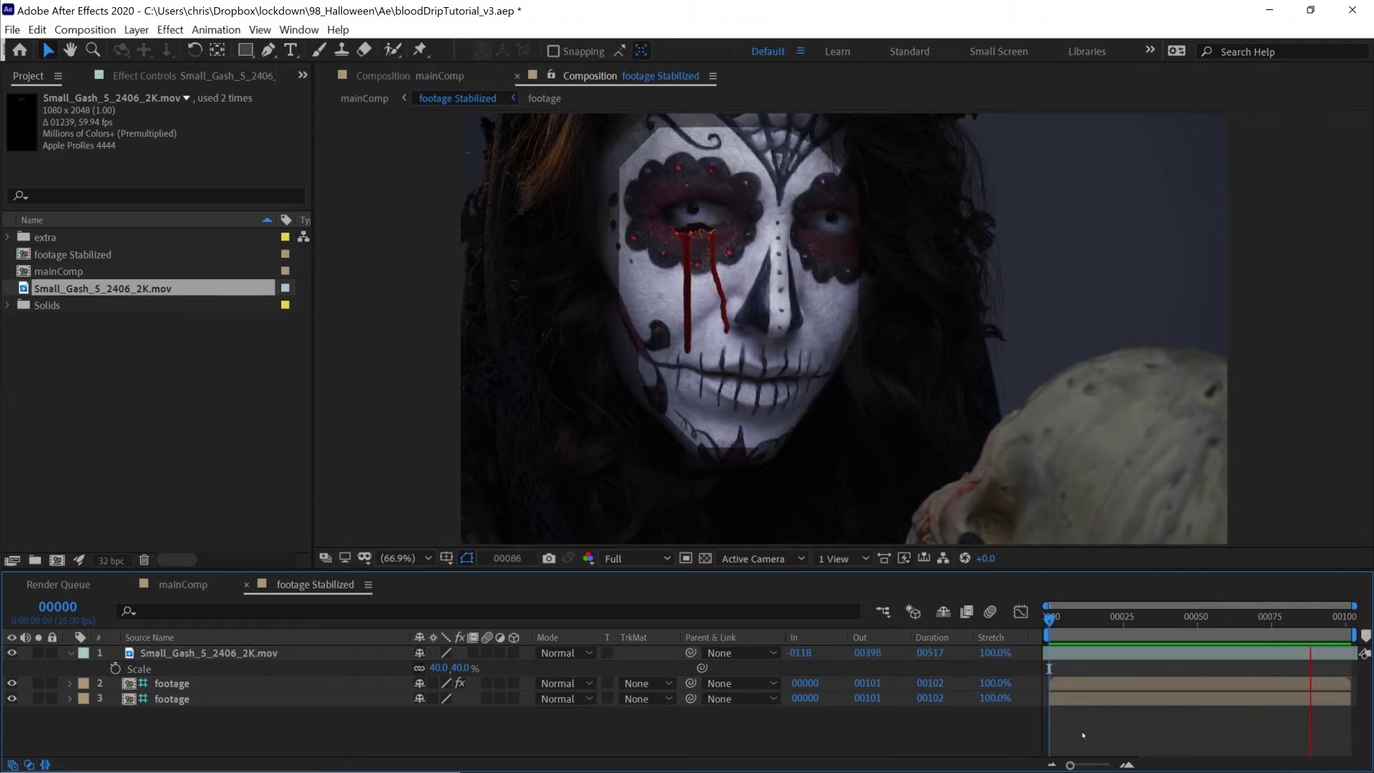
Preview the blood drip on the face by switching to mainComp through the Composition Navigator
key(Tab)
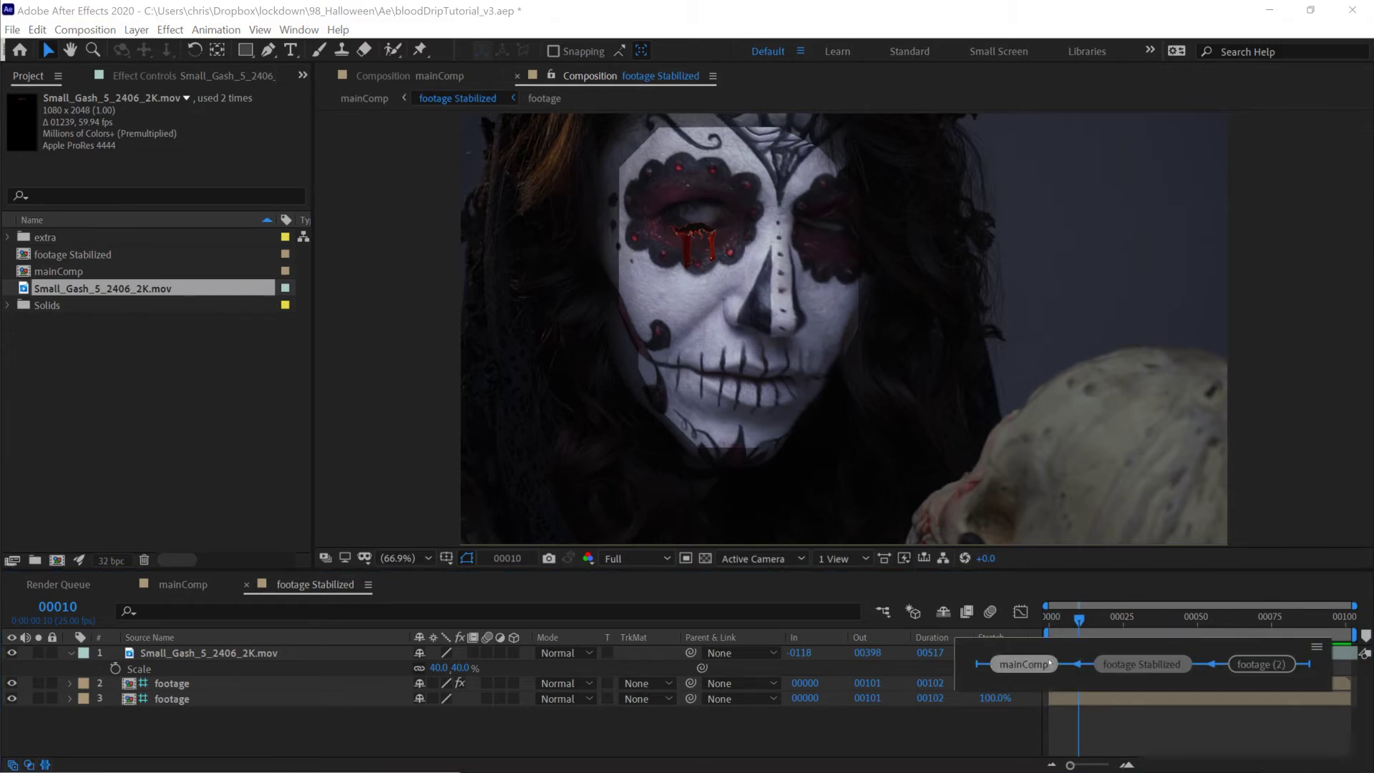
click(1024, 663)
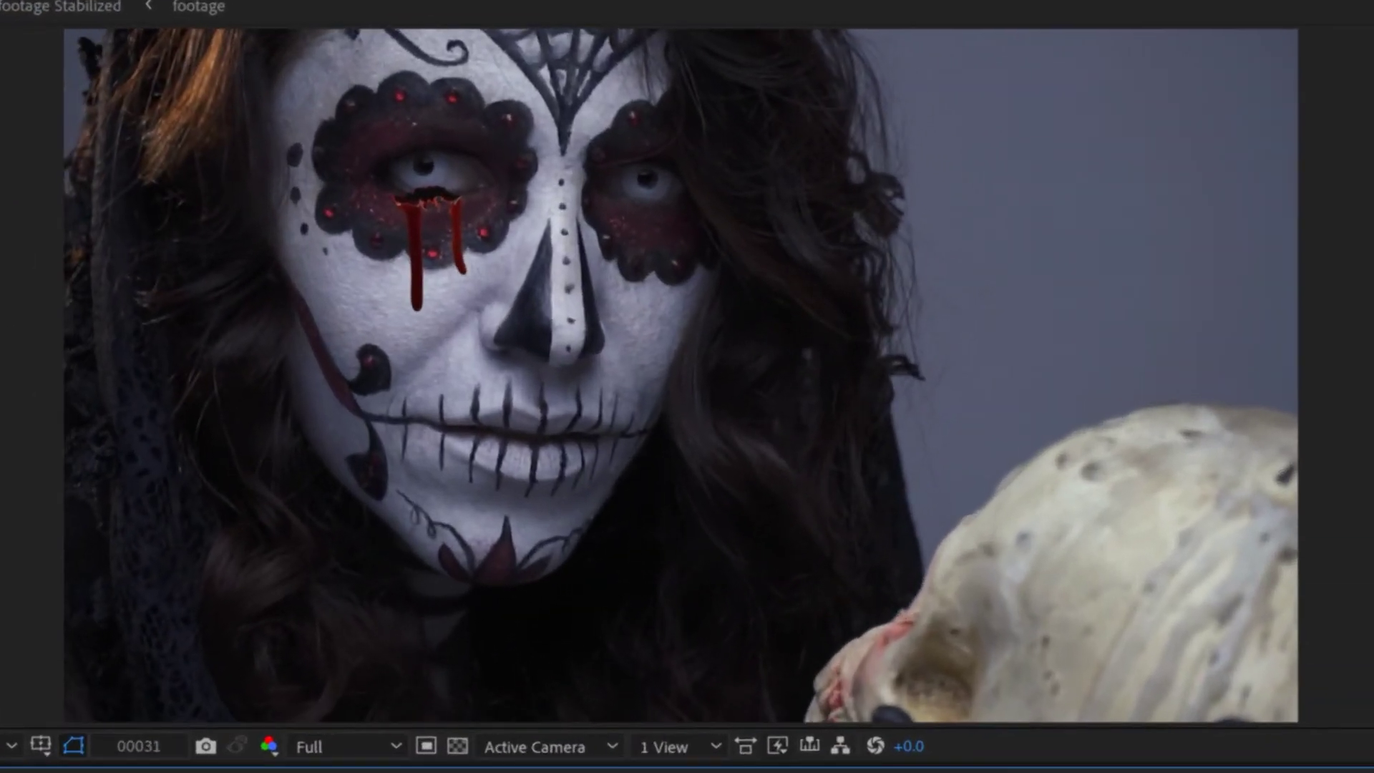